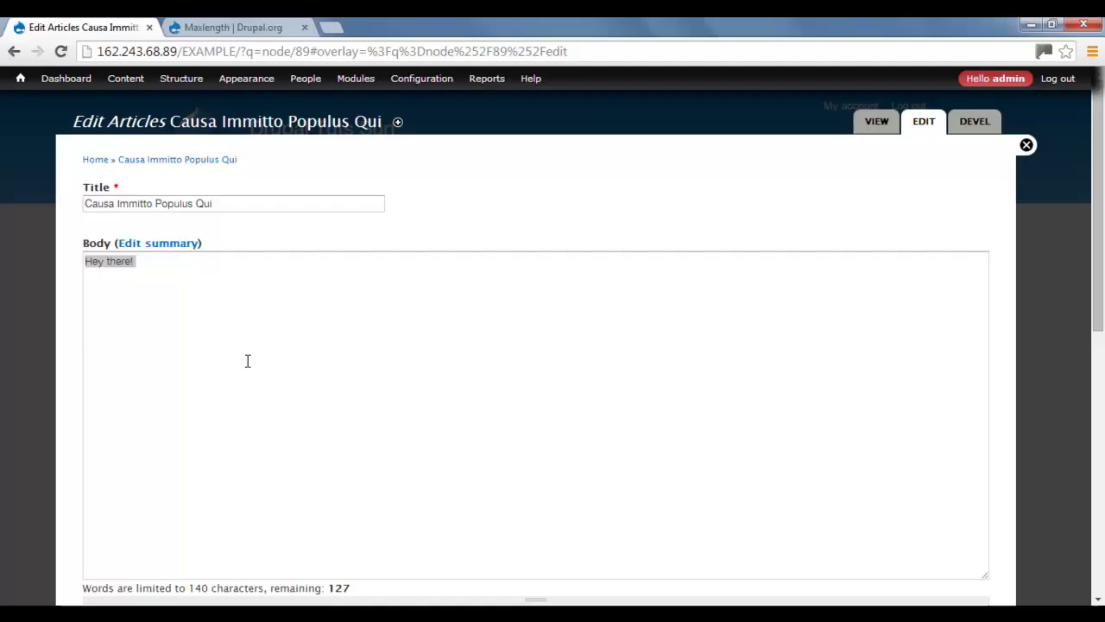
# Copy the Body text "Hey there!" and paste it repeatedly until the 140-character limit is reached
pyautogui.click(216, 292)
pyautogui.hotkey('ctrl', 'a')
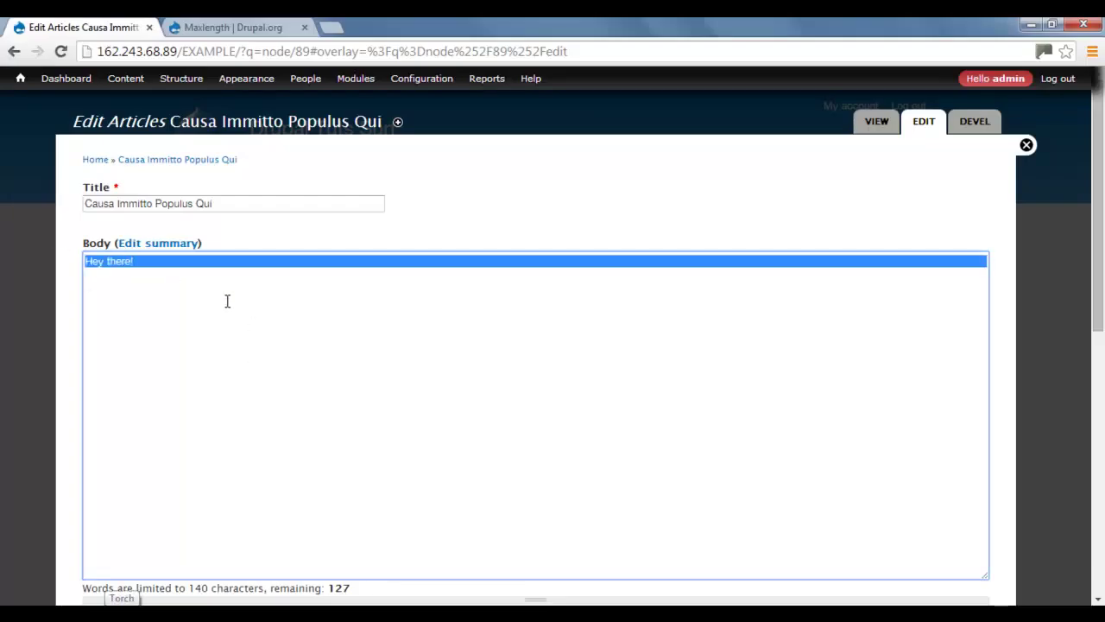
pyautogui.click(178, 282)
pyautogui.hotkey('ctrl', 'a')
pyautogui.scroll(-2, 227, 395)
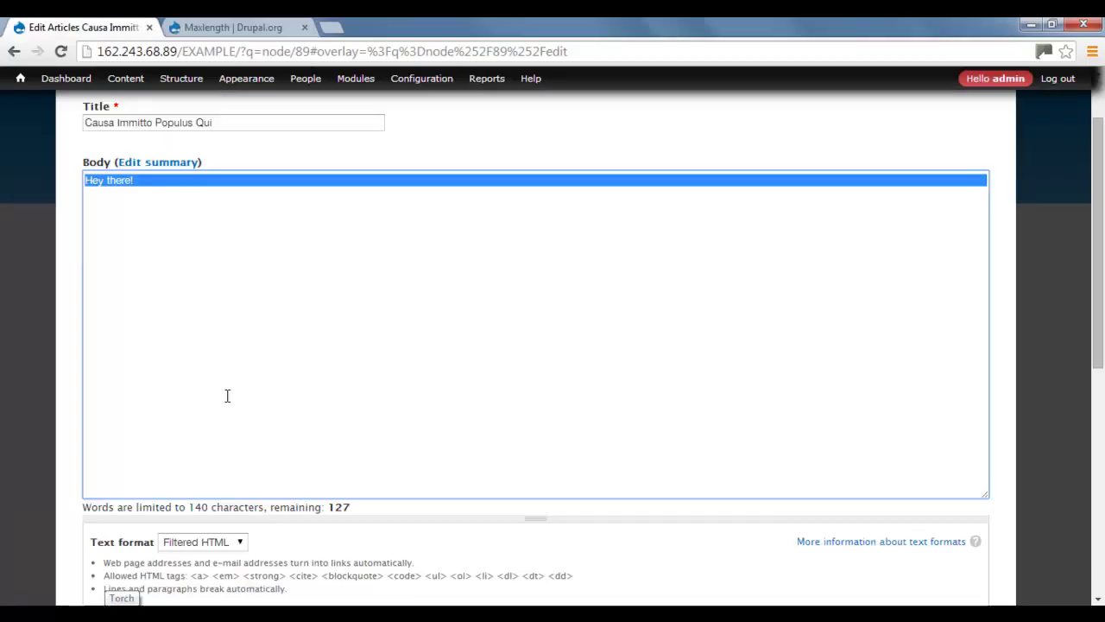
pyautogui.scroll(2, 233, 307)
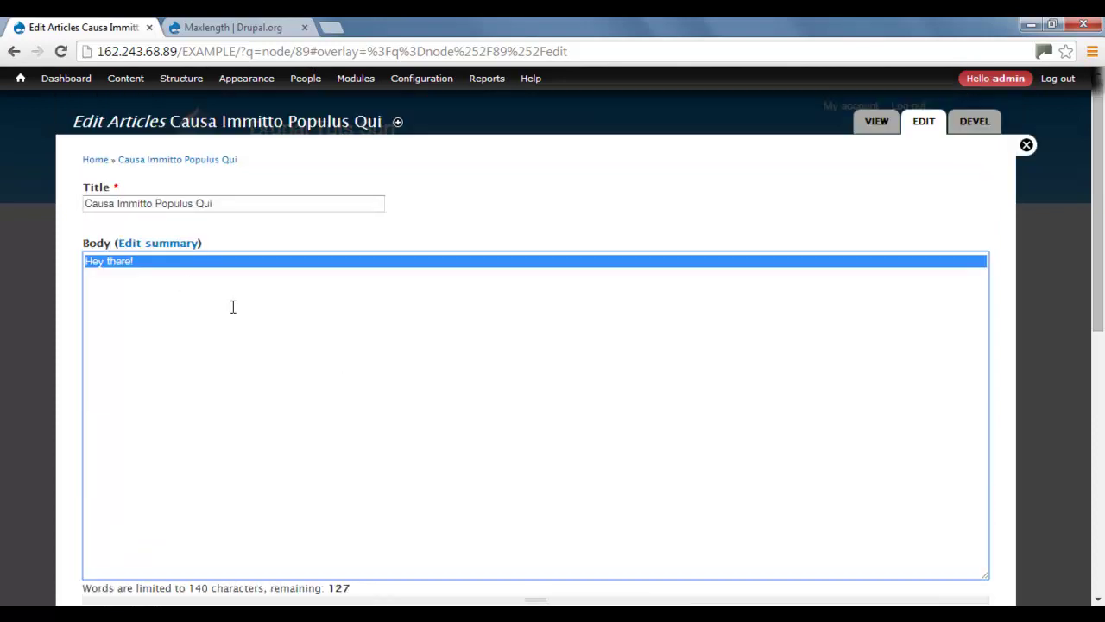
pyautogui.click(175, 281)
pyautogui.moveTo(89, 271); pyautogui.dragTo(85, 260)
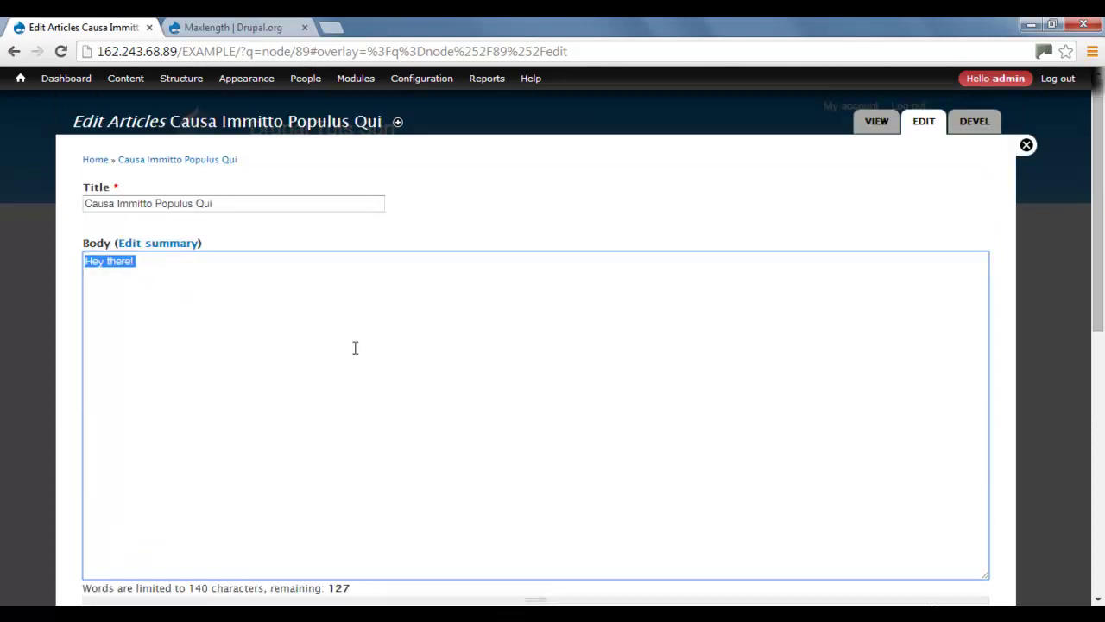
pyautogui.click(210, 264)
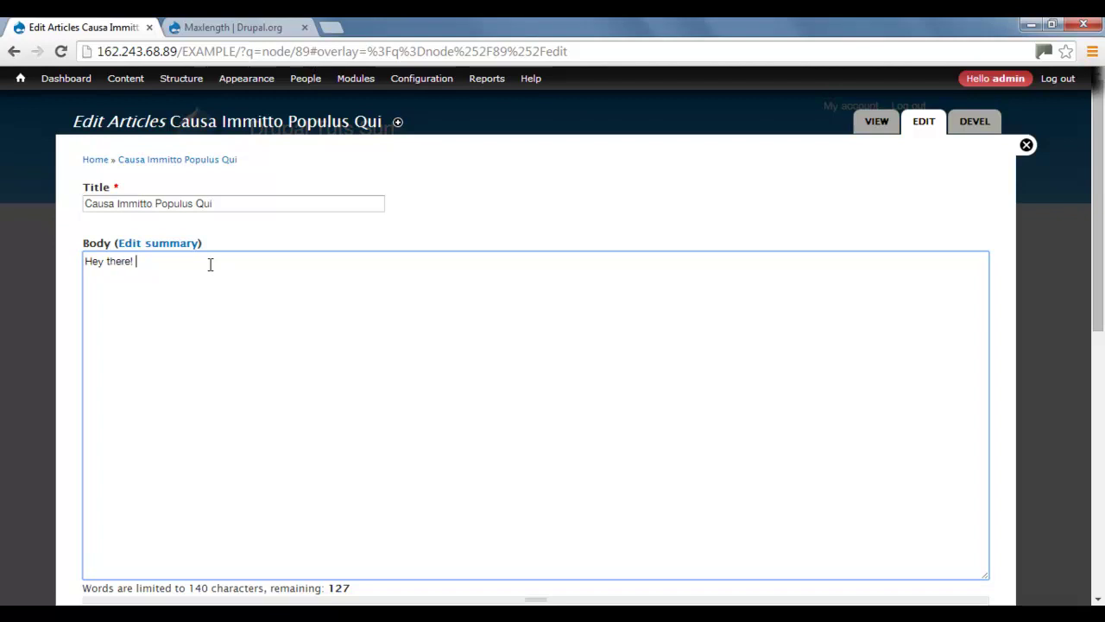
pyautogui.hotkey('ctrl', 'v')
pyautogui.hotkey('ctrl', 'v')
pyautogui.hotkey('ctrl', 'v')
pyautogui.hotkey('ctrl', 'v')
pyautogui.hotkey('ctrl', 'v')
pyautogui.hotkey('ctrl', 'v')
pyautogui.hotkey('ctrl', 'v')
pyautogui.hotkey('ctrl', 'v')
pyautogui.hotkey('ctrl', 'v')
pyautogui.hotkey('ctrl', 'v')
pyautogui.hotkey('ctrl', 'v')
pyautogui.hotkey('ctrl', 'v')
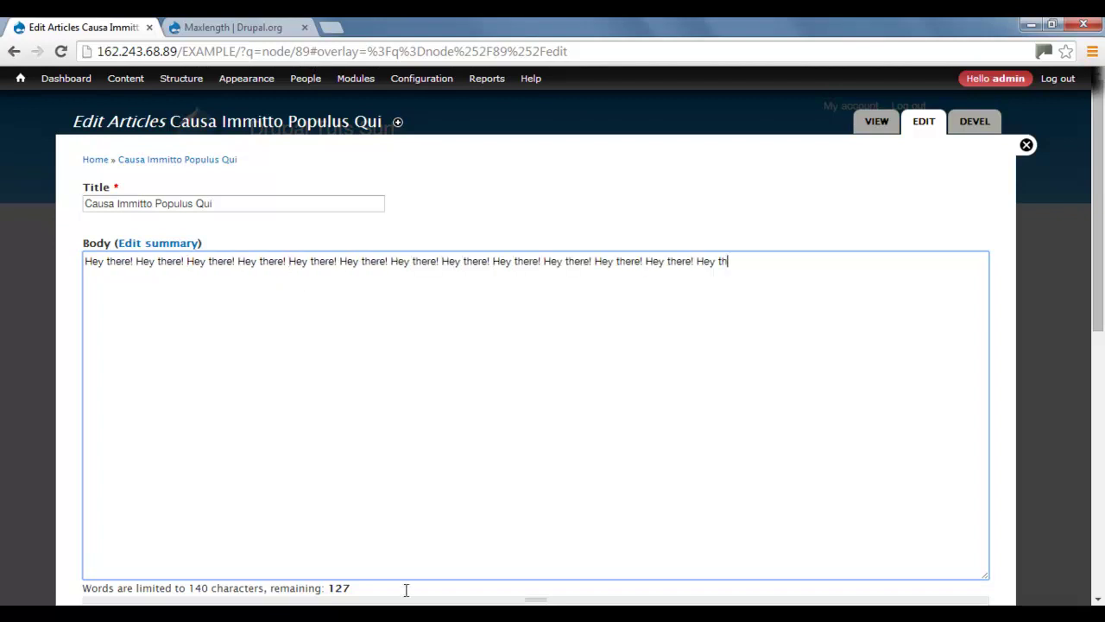
pyautogui.scroll(-1, 388, 565)
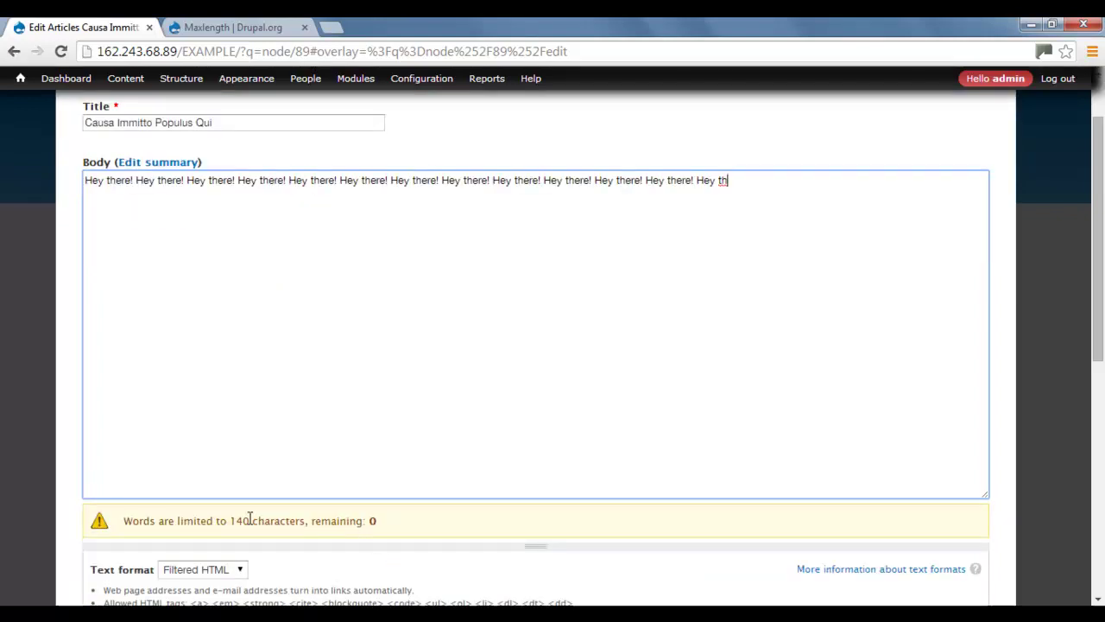
pyautogui.moveTo(218, 521); pyautogui.dragTo(359, 521)
# Delete characters from the end of the Body text until its last phrase is shortened to "Hey t"
pyautogui.click(782, 183)
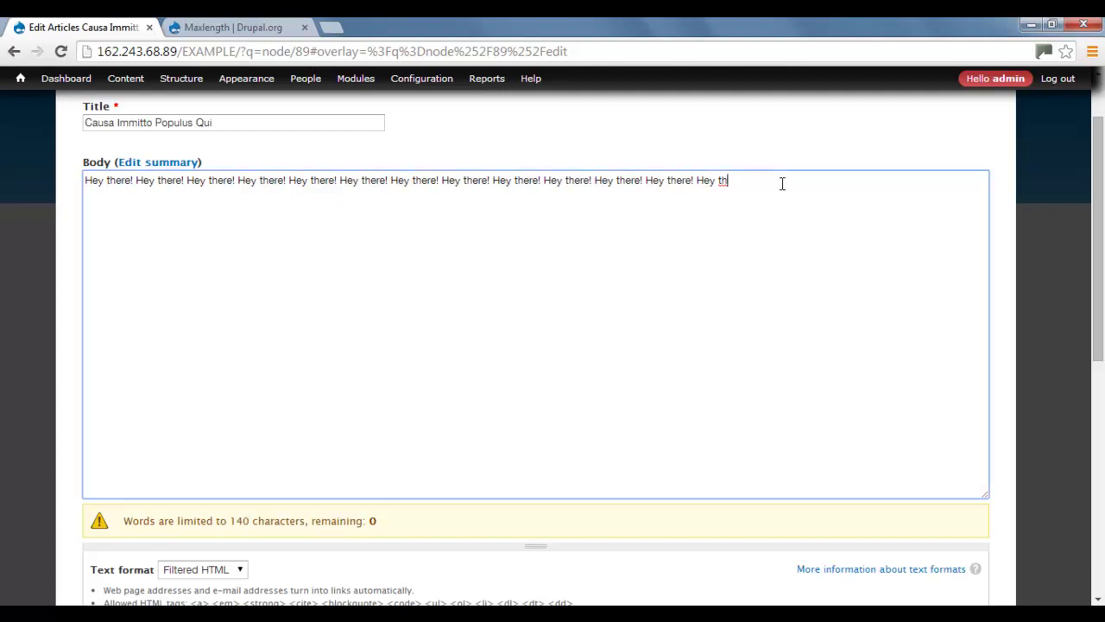
pyautogui.press('BackSpace')
pyautogui.press('BackSpace')
pyautogui.press('BackSpace')
pyautogui.press('BackSpace')
pyautogui.press('BackSpace')
pyautogui.press('BackSpace')
pyautogui.press('BackSpace')
pyautogui.press('BackSpace')
pyautogui.press('BackSpace')
pyautogui.press('BackSpace')
pyautogui.press('BackSpace')
pyautogui.press('BackSpace')
pyautogui.press('BackSpace')
pyautogui.press('BackSpace')
pyautogui.press('BackSpace')
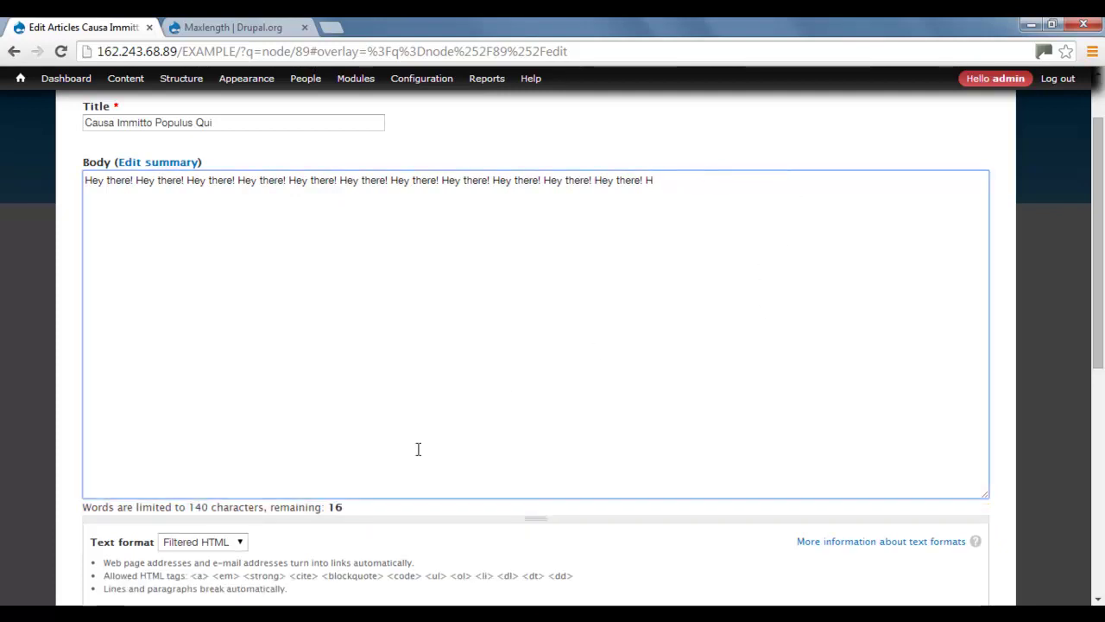
pyautogui.press('BackSpace')
pyautogui.press('BackSpace')
pyautogui.press('BackSpace')
pyautogui.press('BackSpace')
pyautogui.press('BackSpace')
pyautogui.press('BackSpace')
pyautogui.press('BackSpace')
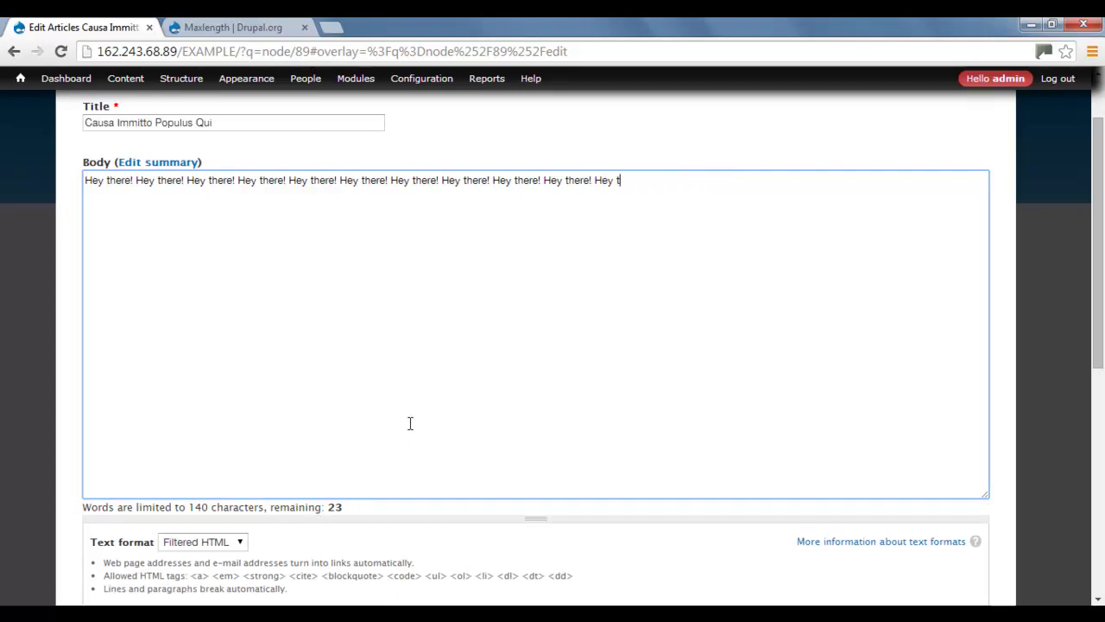
# Switch to the Maxlength project page on Drupal.org and examine its description and available downloads
pyautogui.hotkey('ctrl', 'Tab')
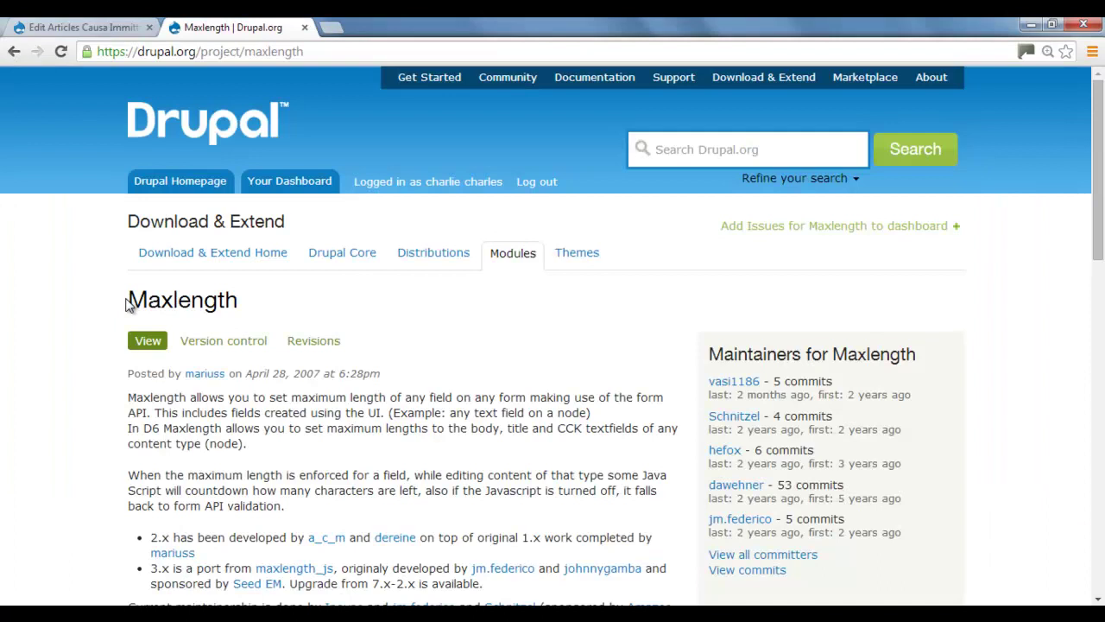
pyautogui.moveTo(130, 300); pyautogui.dragTo(242, 302)
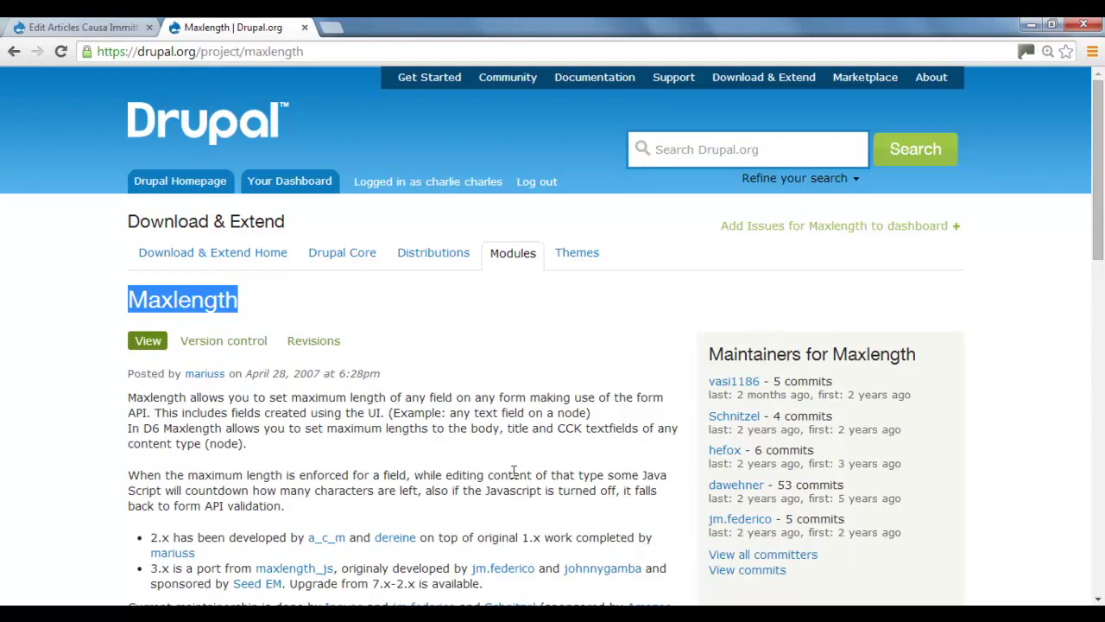
pyautogui.scroll(-7, 452, 348)
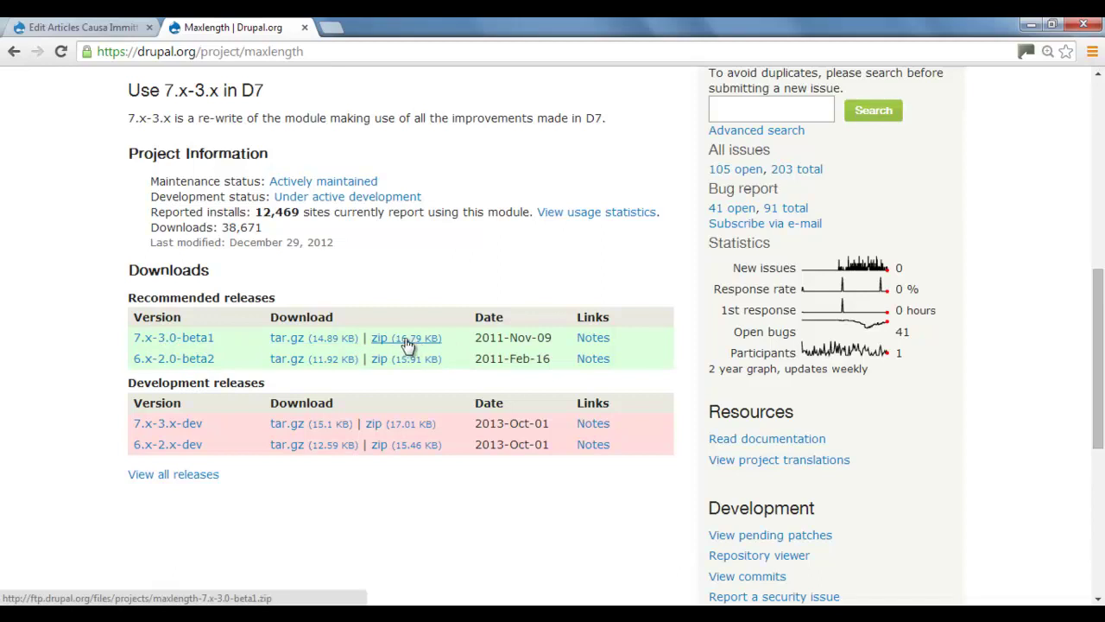
# Return to the Drupal site, open the module list and locate Maxlength in the Fields group
pyautogui.click(84, 27)
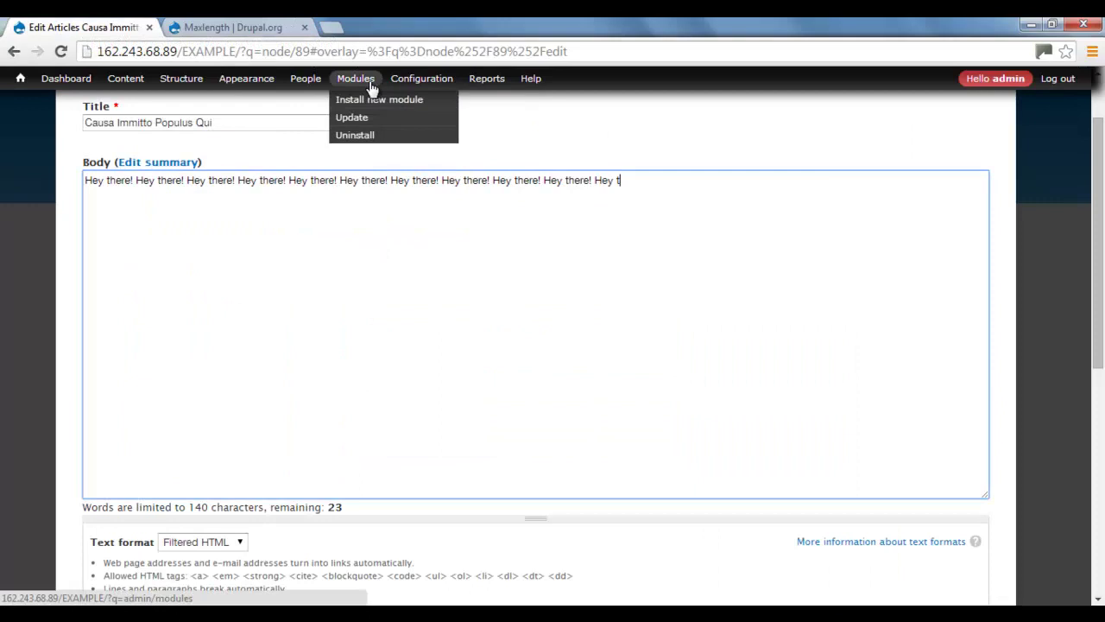
pyautogui.click(368, 86)
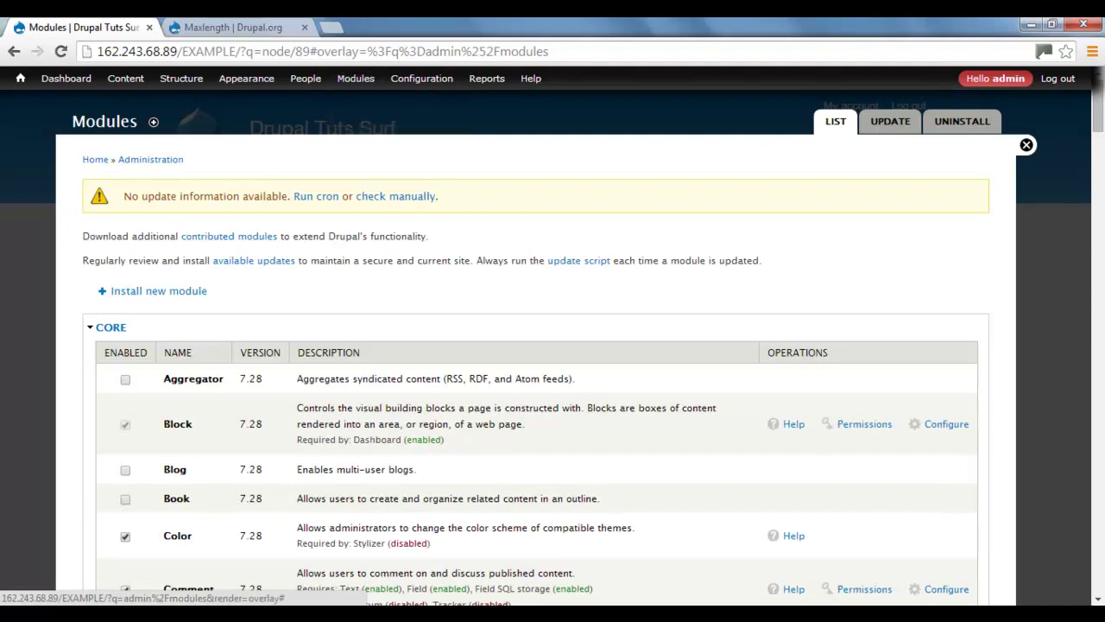
pyautogui.moveTo(1103, 141); pyautogui.dragTo(1103, 506)
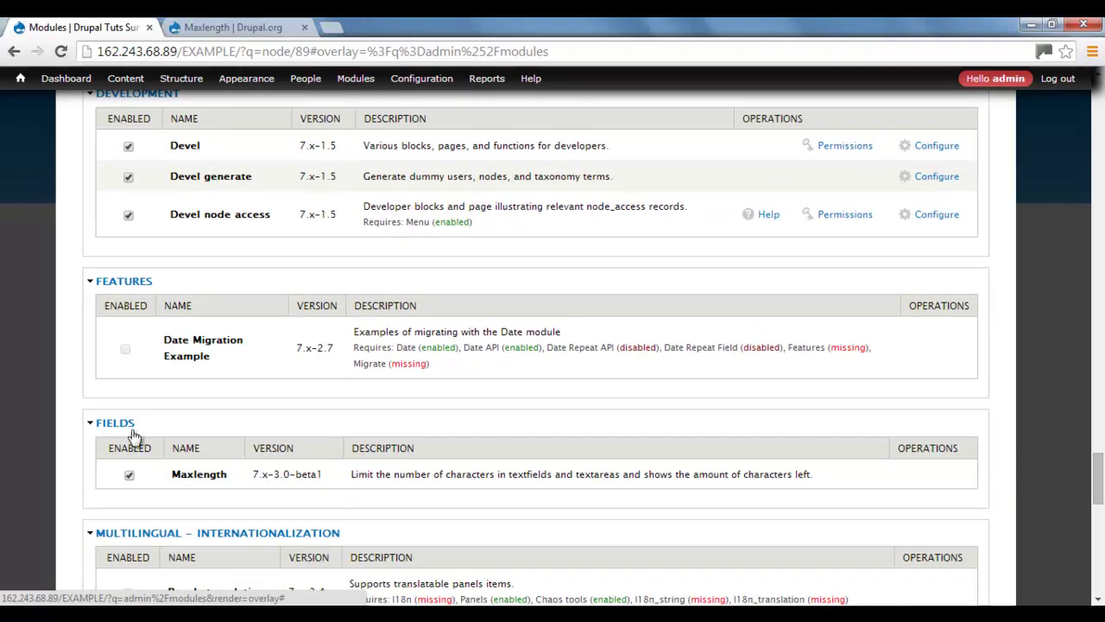
pyautogui.moveTo(173, 474); pyautogui.dragTo(234, 479)
# Ensure the Maxlength module is enabled and save the module configuration
pyautogui.click(231, 474)
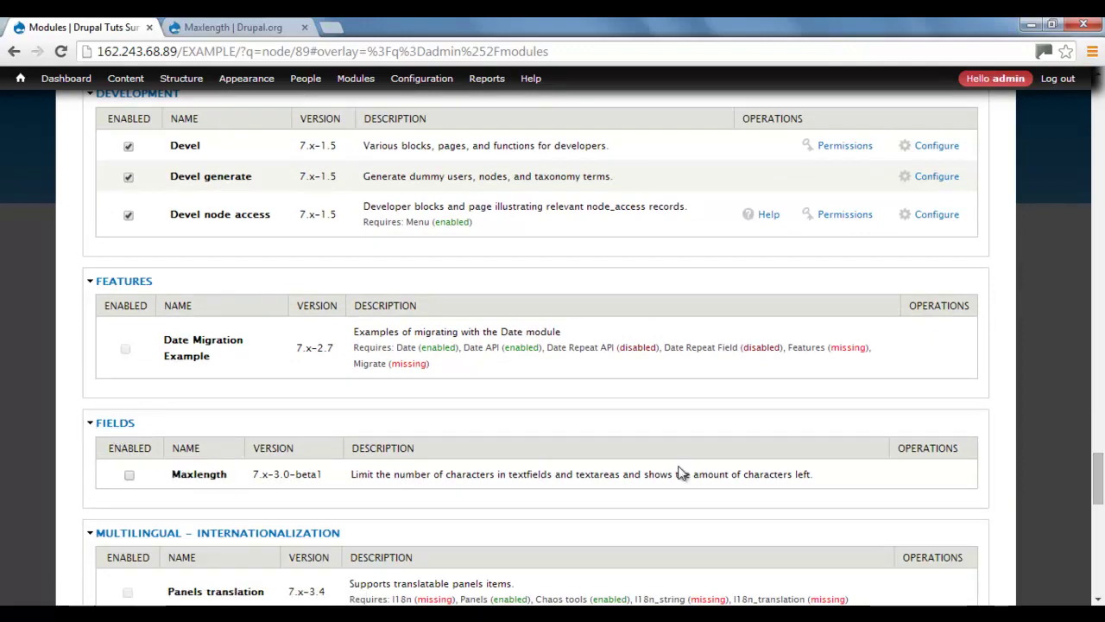
pyautogui.click(129, 477)
pyautogui.moveTo(1099, 459); pyautogui.dragTo(1100, 600)
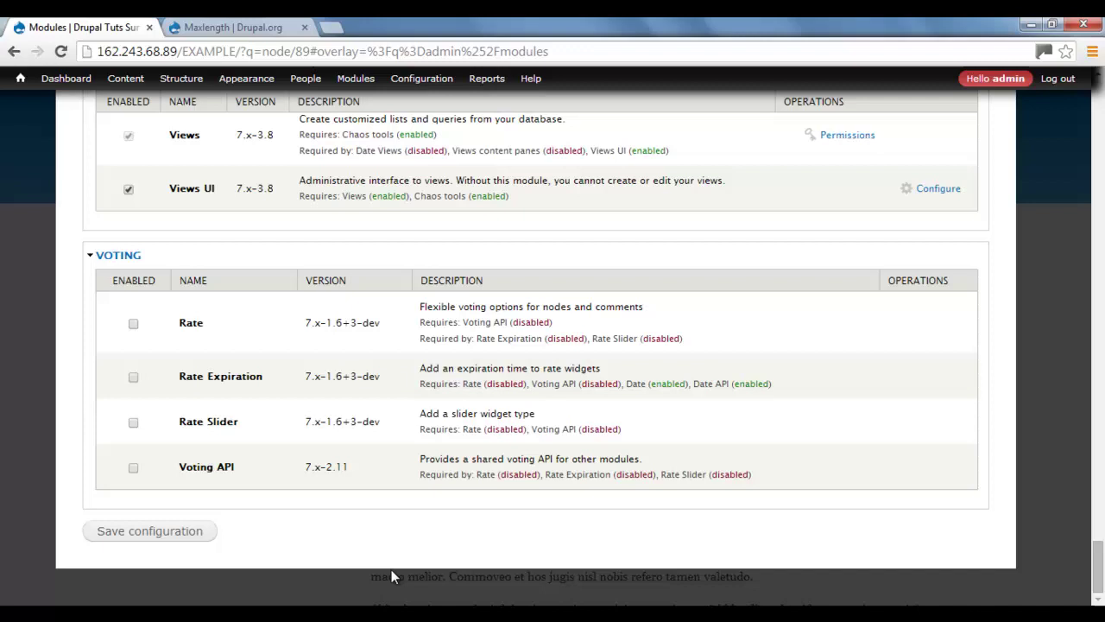
pyautogui.click(168, 542)
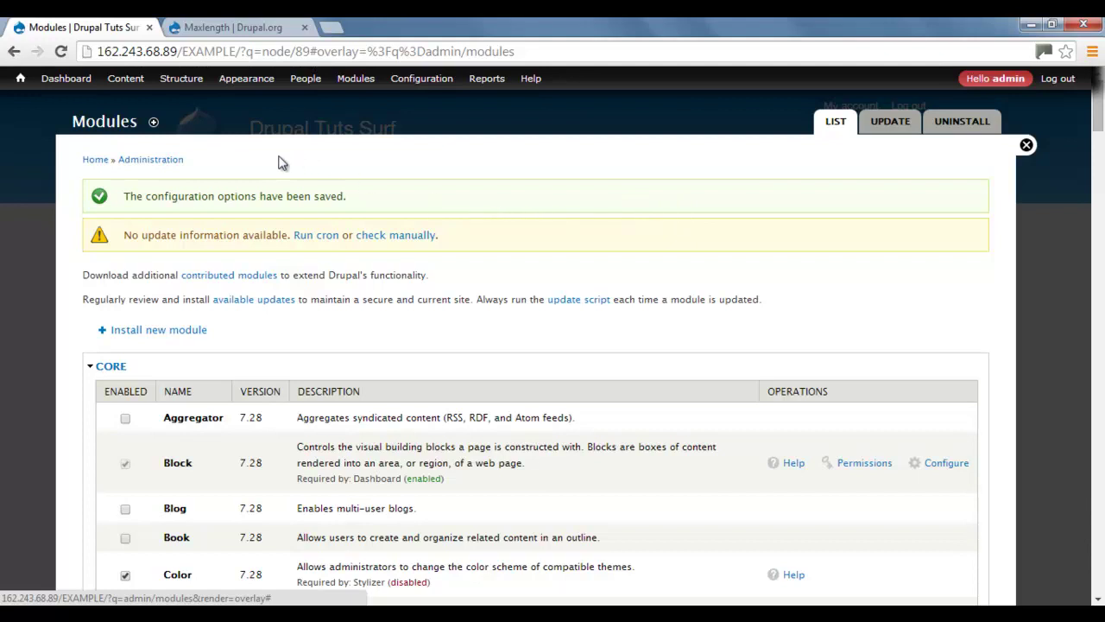
pyautogui.moveTo(150, 196); pyautogui.dragTo(348, 196)
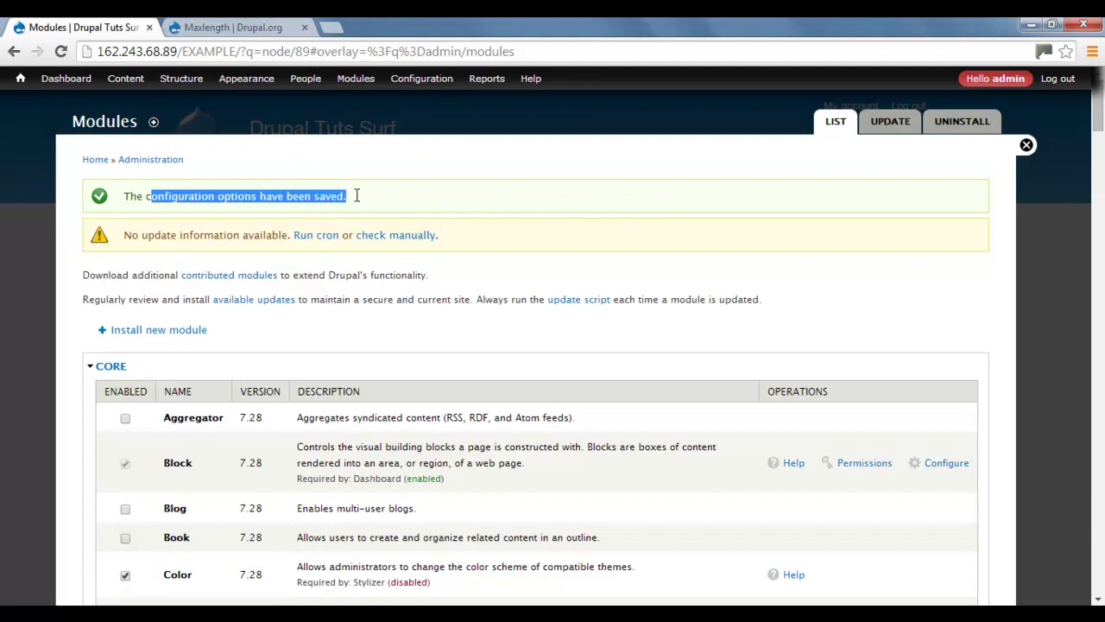
# Open the Body field's settings in the field management of the Articles content type
pyautogui.moveTo(181, 78)
pyautogui.moveTo(183, 101)
pyautogui.moveTo(259, 120)
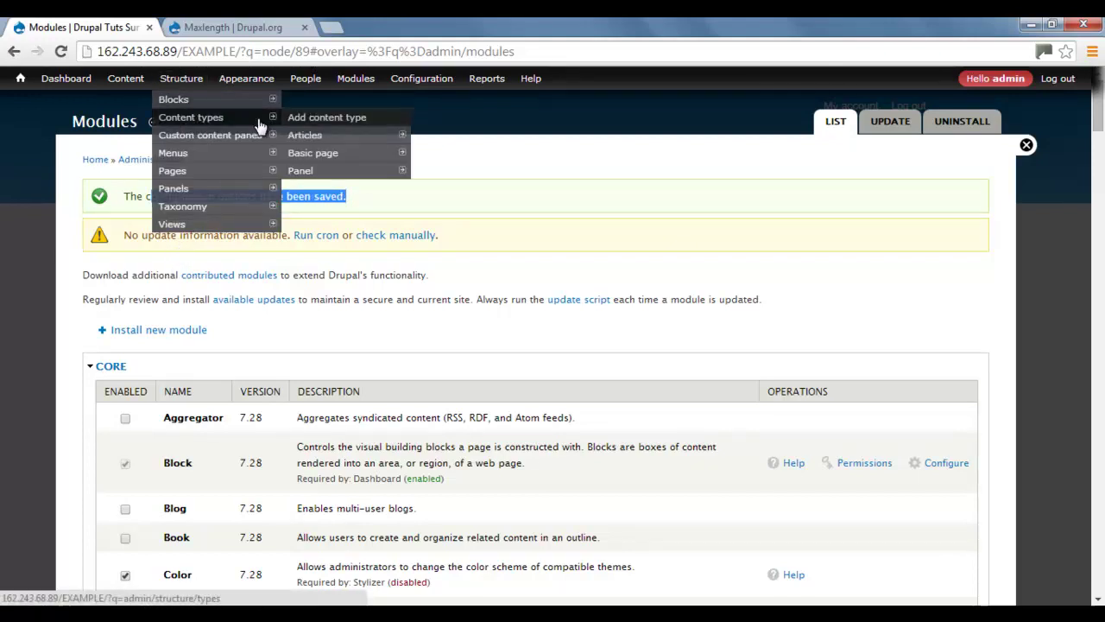
pyautogui.moveTo(323, 138)
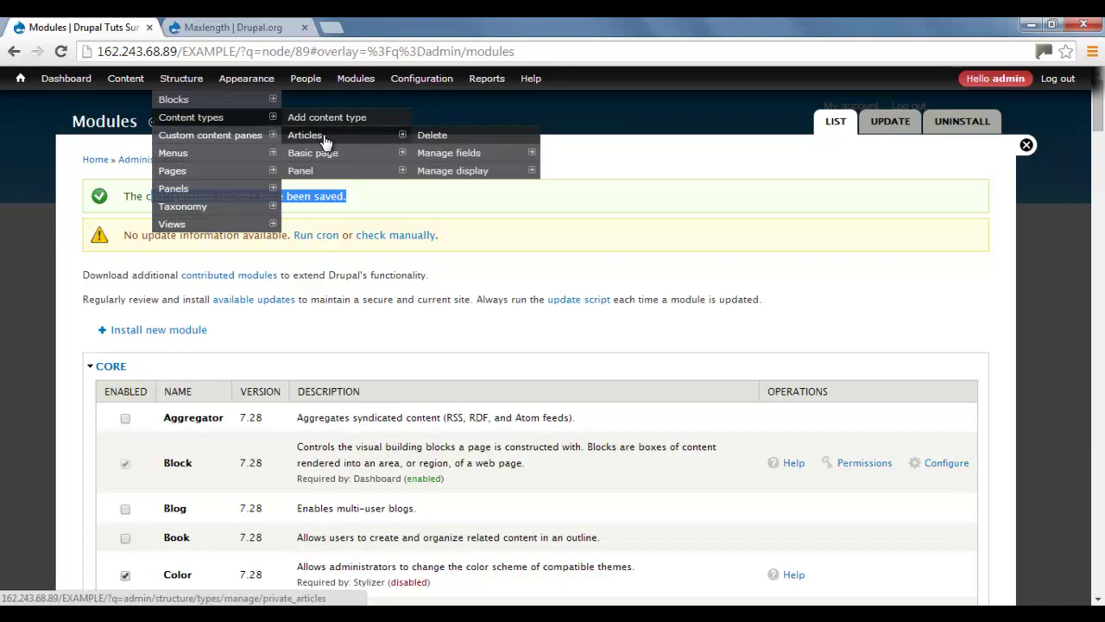
pyautogui.click(324, 139)
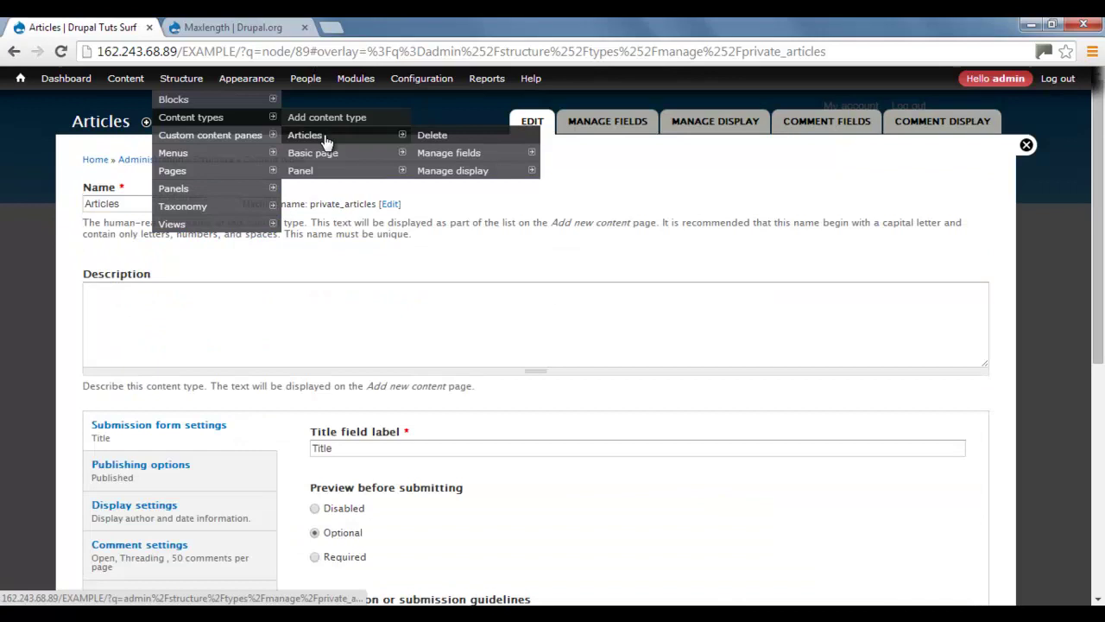
pyautogui.click(609, 128)
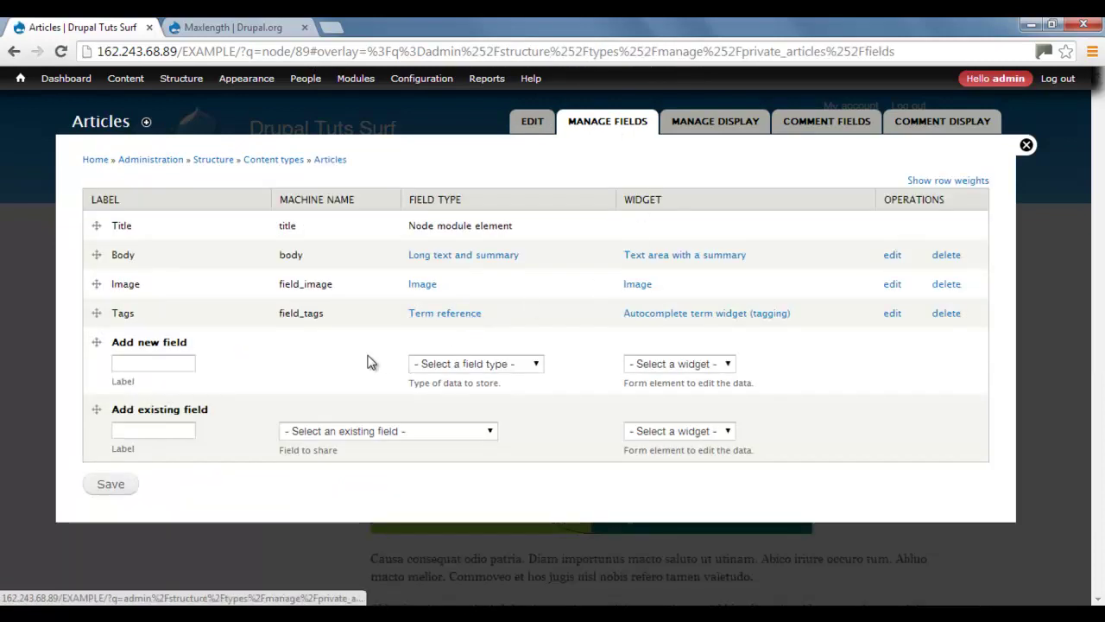
pyautogui.moveTo(118, 254); pyautogui.dragTo(136, 257)
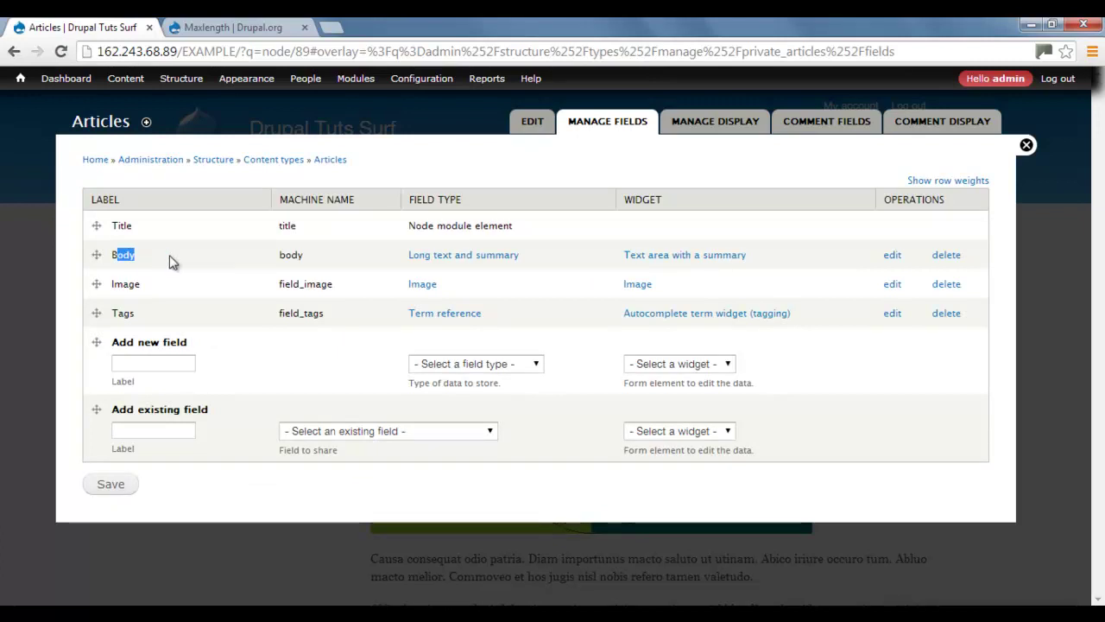
pyautogui.click(894, 261)
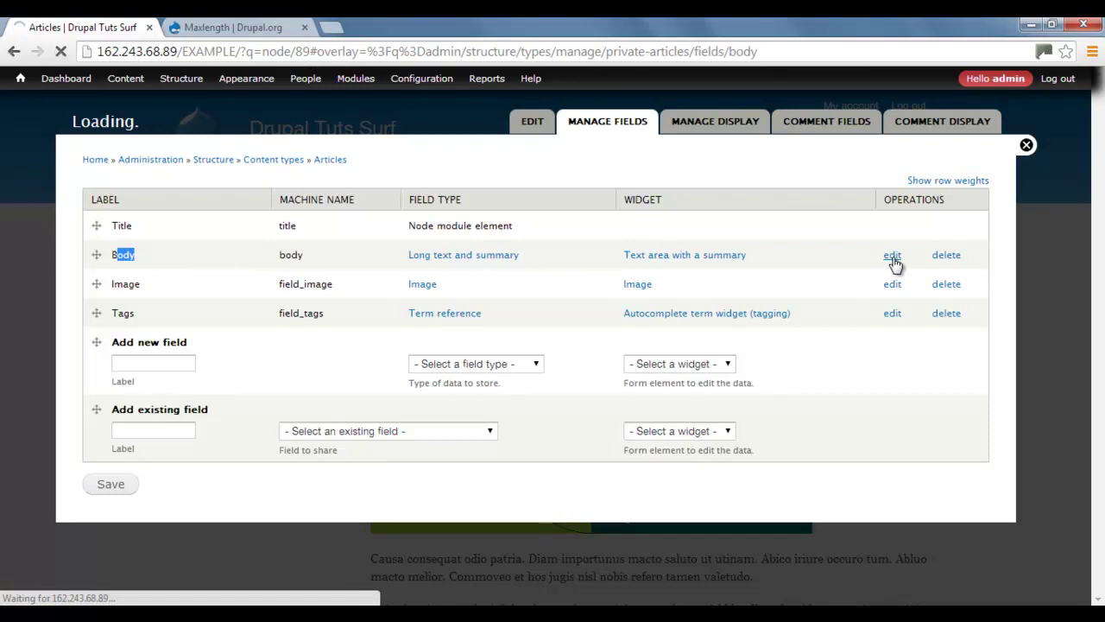
# Set the Body field's Maxlength JS value to 1200
pyautogui.scroll(-1, 488, 361)
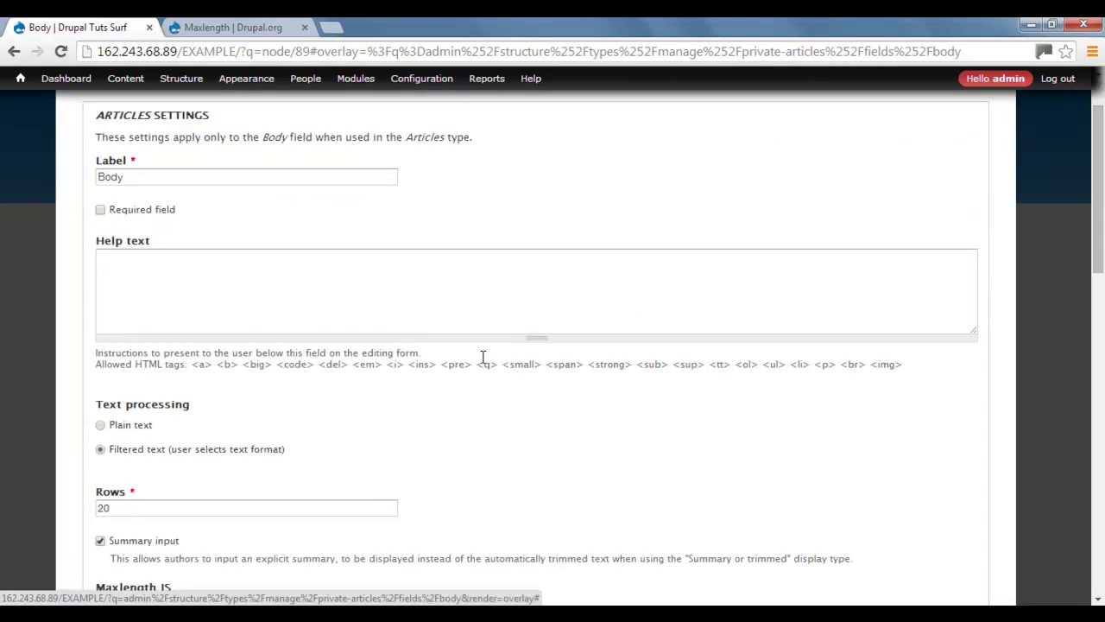
pyautogui.scroll(-1, 483, 357)
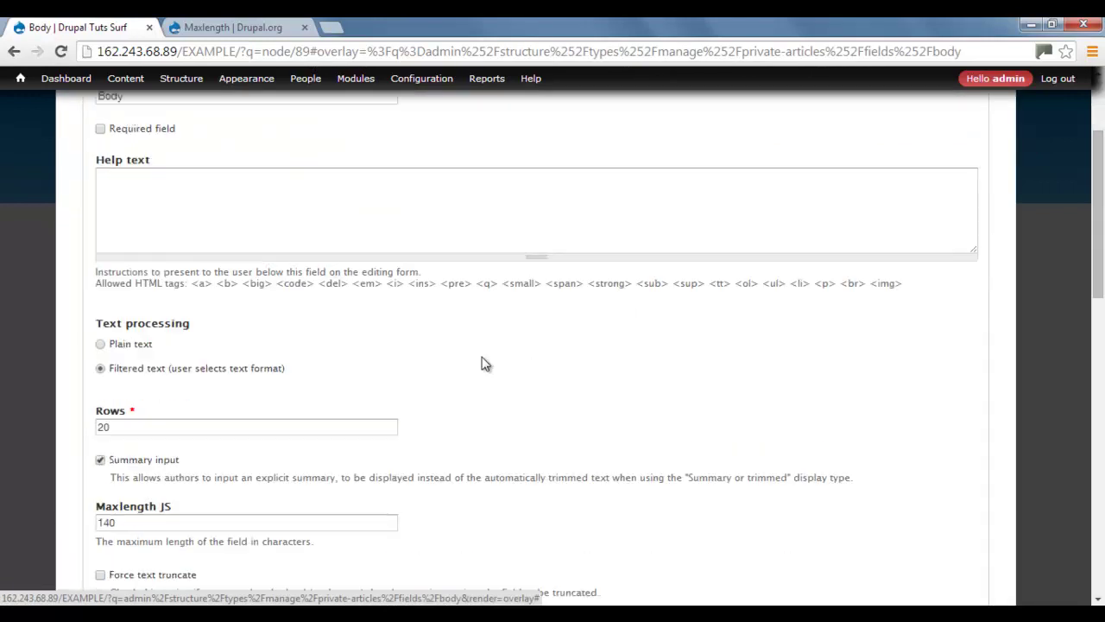
pyautogui.moveTo(96, 511); pyautogui.dragTo(164, 516)
pyautogui.doubleClick(102, 523)
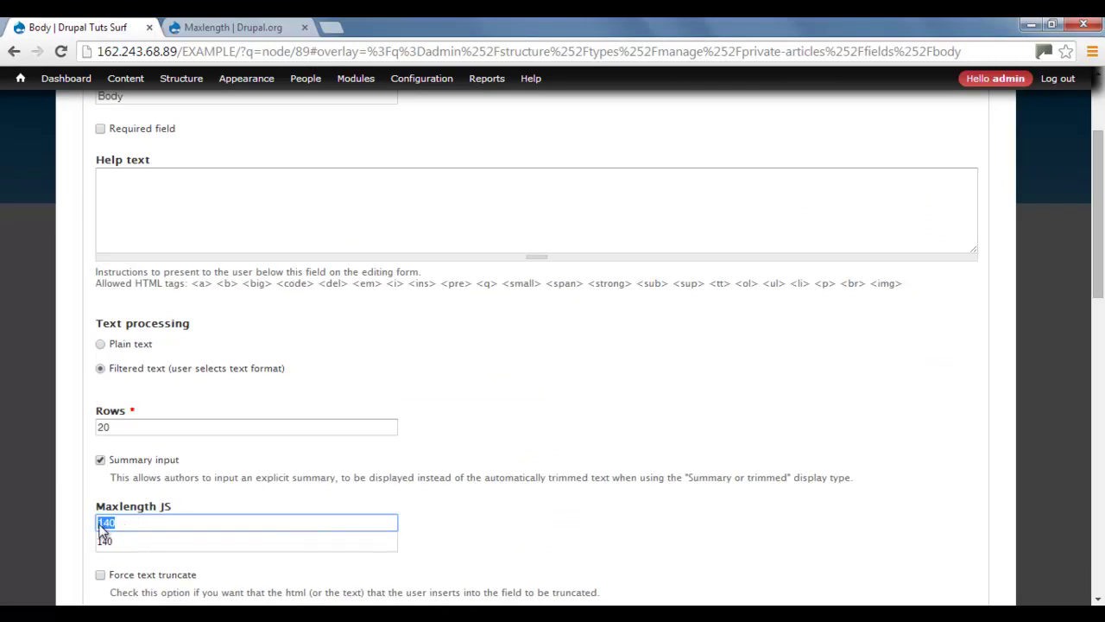
pyautogui.write('1200')
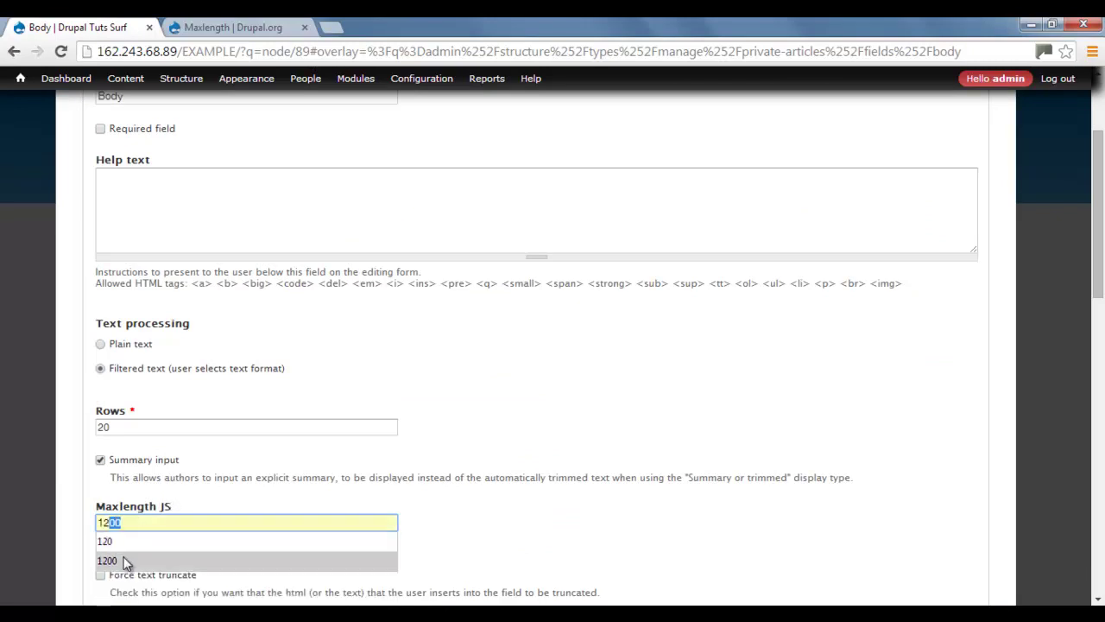
pyautogui.click(121, 560)
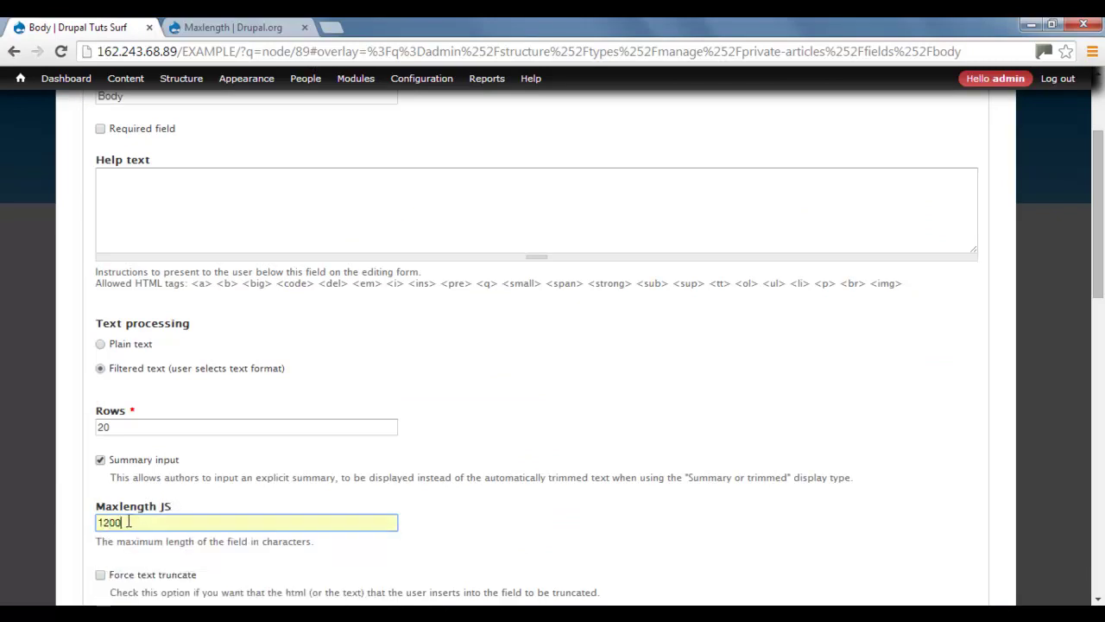
# Set the Body field's Maxlength JS value to 140
pyautogui.moveTo(128, 522); pyautogui.dragTo(95, 522)
pyautogui.write('140')
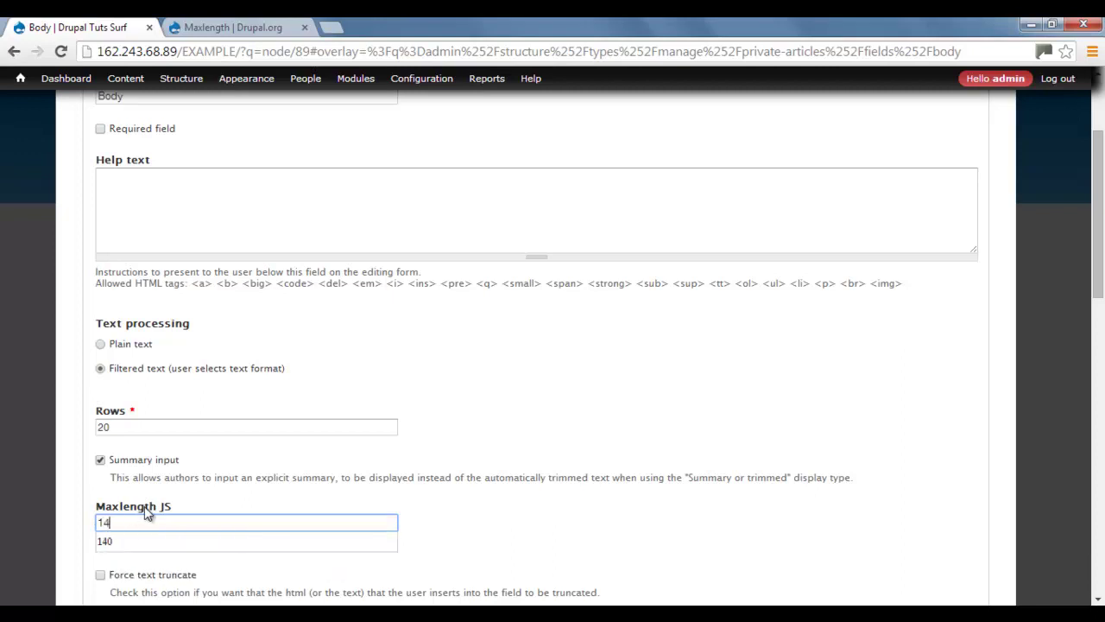
pyautogui.hotkey('shift', 'Tab')
pyautogui.hotkey('shift', 'Tab')
# Review the truncation options, the count down message and the remaining Body field settings
pyautogui.scroll(-4, 488, 412)
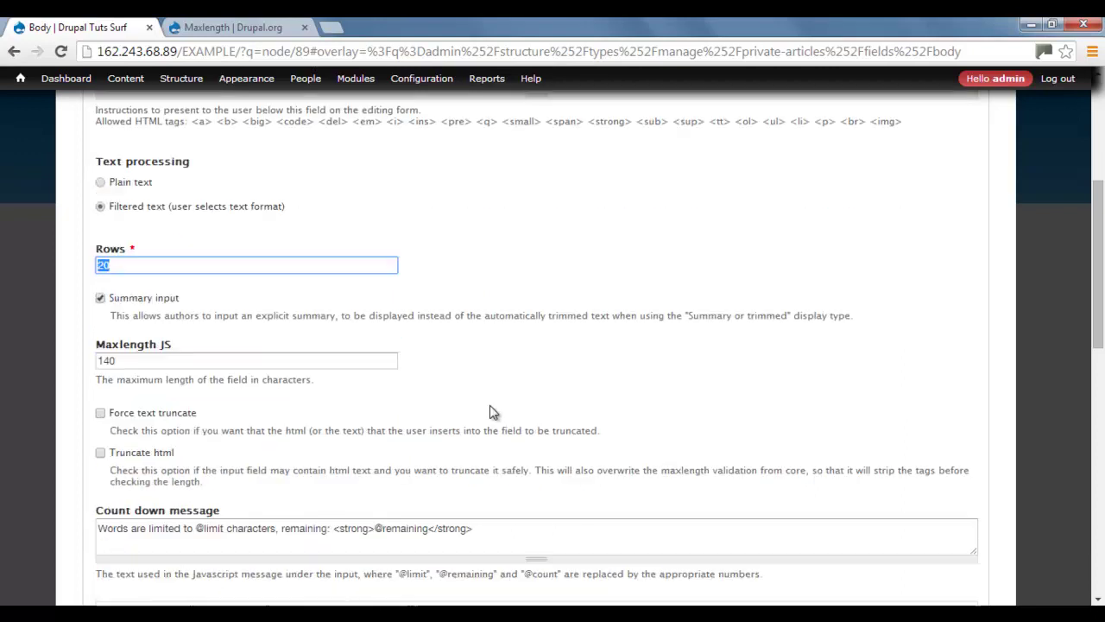
pyautogui.moveTo(165, 366); pyautogui.dragTo(88, 366)
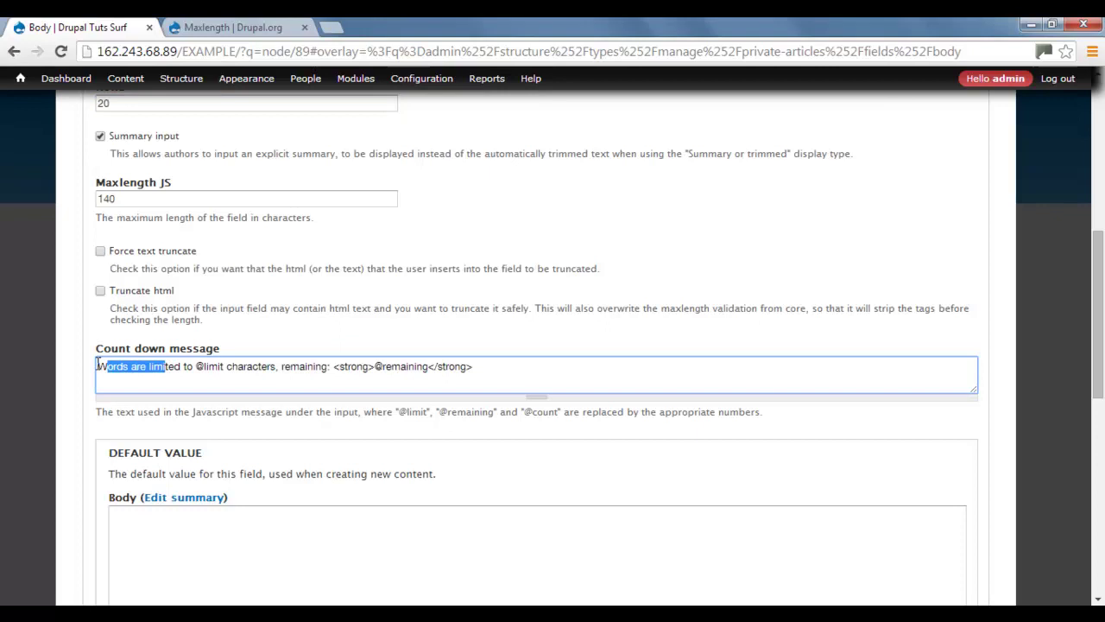
pyautogui.scroll(-8, 272, 418)
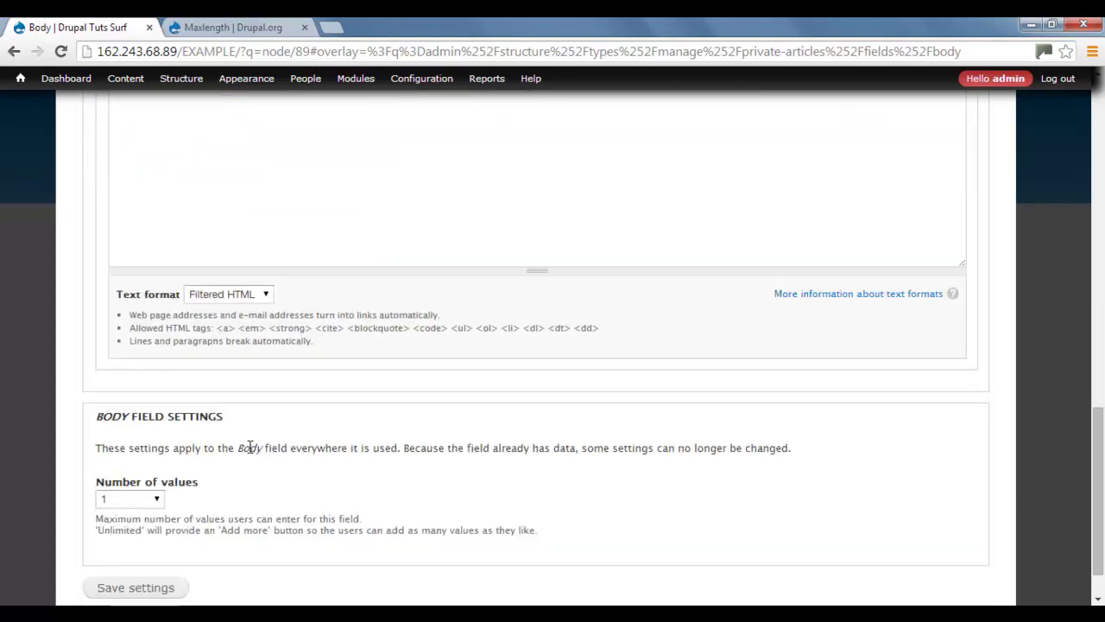
# Save the Body field settings and open the article "Causa Immitto Populus Qui" for editing
pyautogui.click(154, 531)
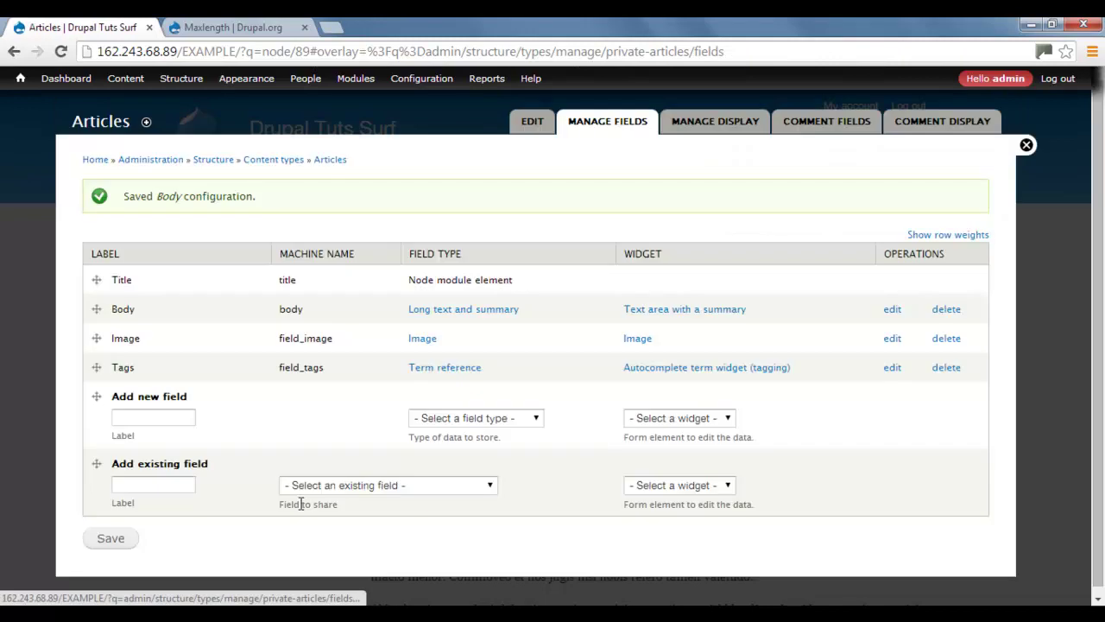
pyautogui.click(1026, 146)
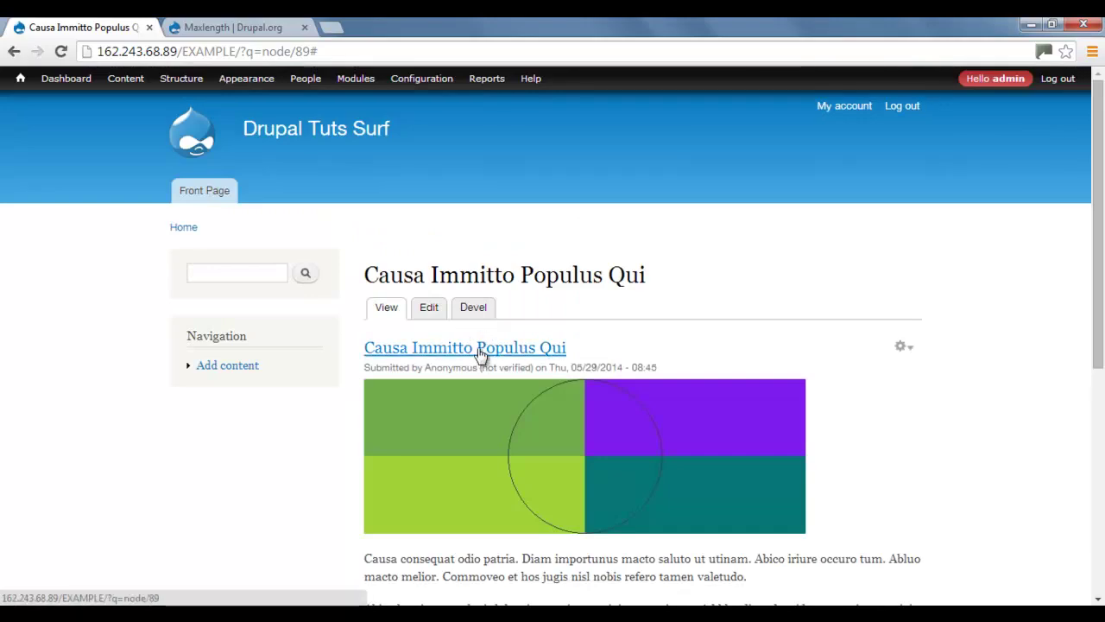
pyautogui.click(491, 349)
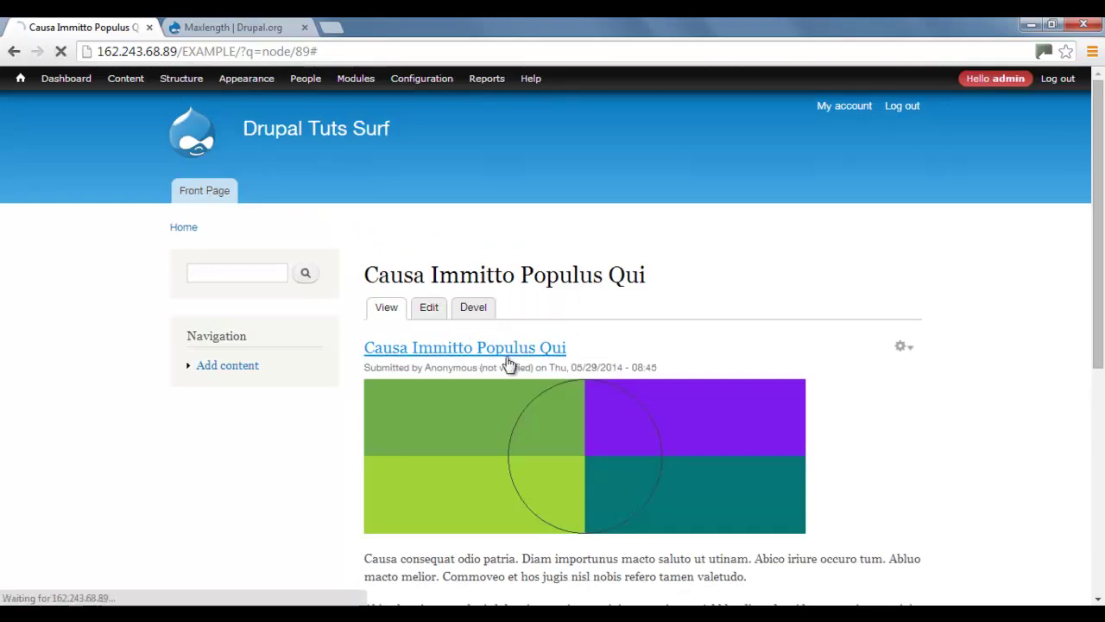
pyautogui.click(430, 314)
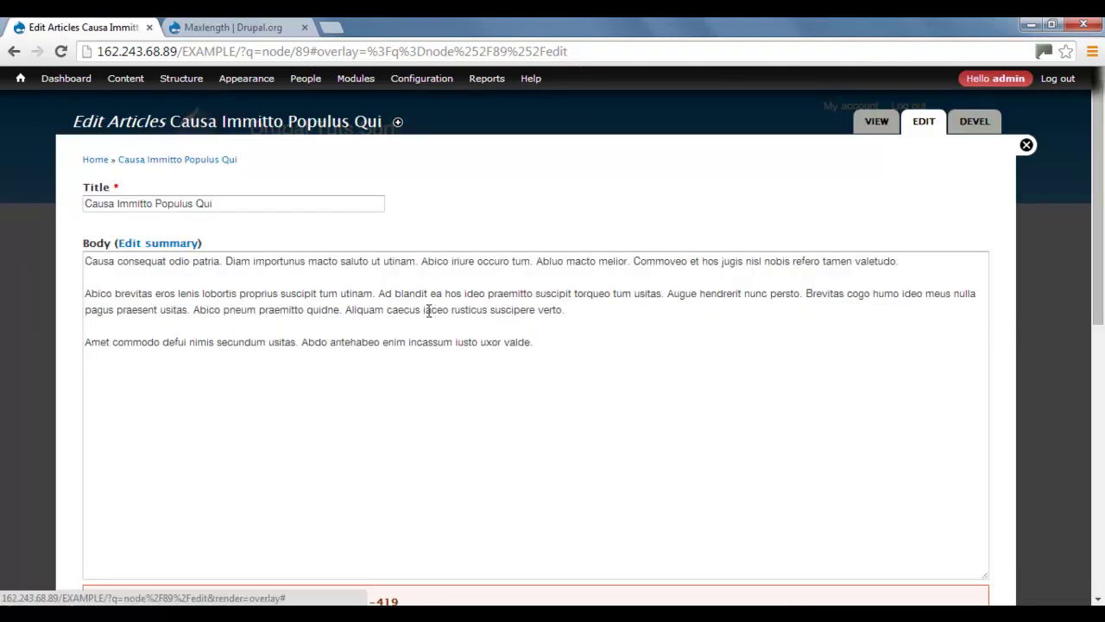
# Examine the character limit and remaining count in the message below the article's Body text
pyautogui.click(458, 370)
pyautogui.scroll(-1, 303, 320)
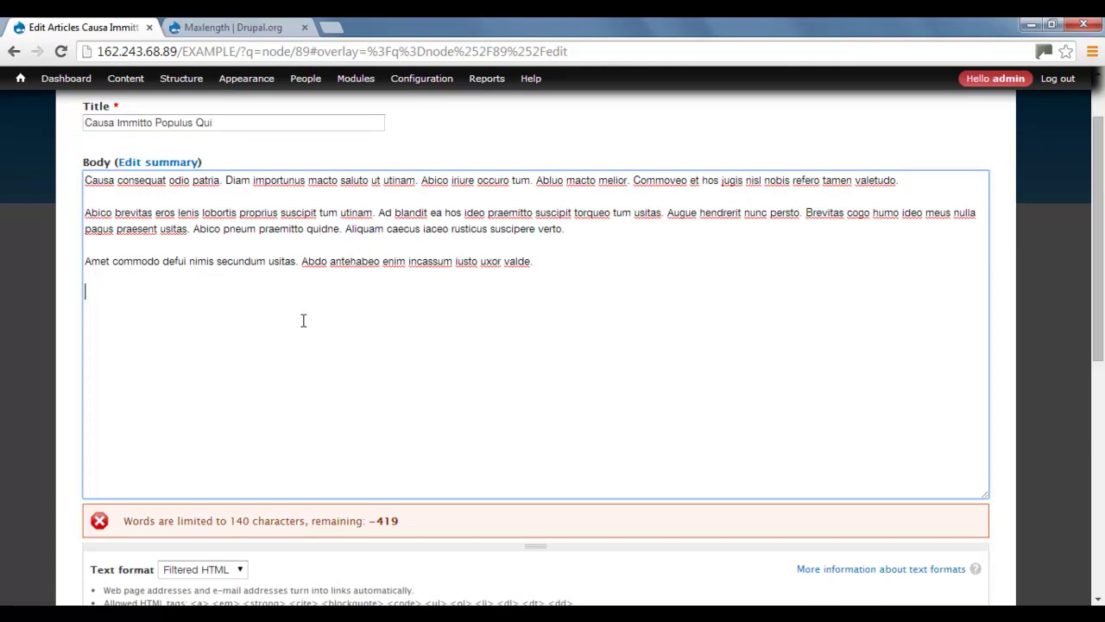
pyautogui.moveTo(131, 520); pyautogui.dragTo(246, 521)
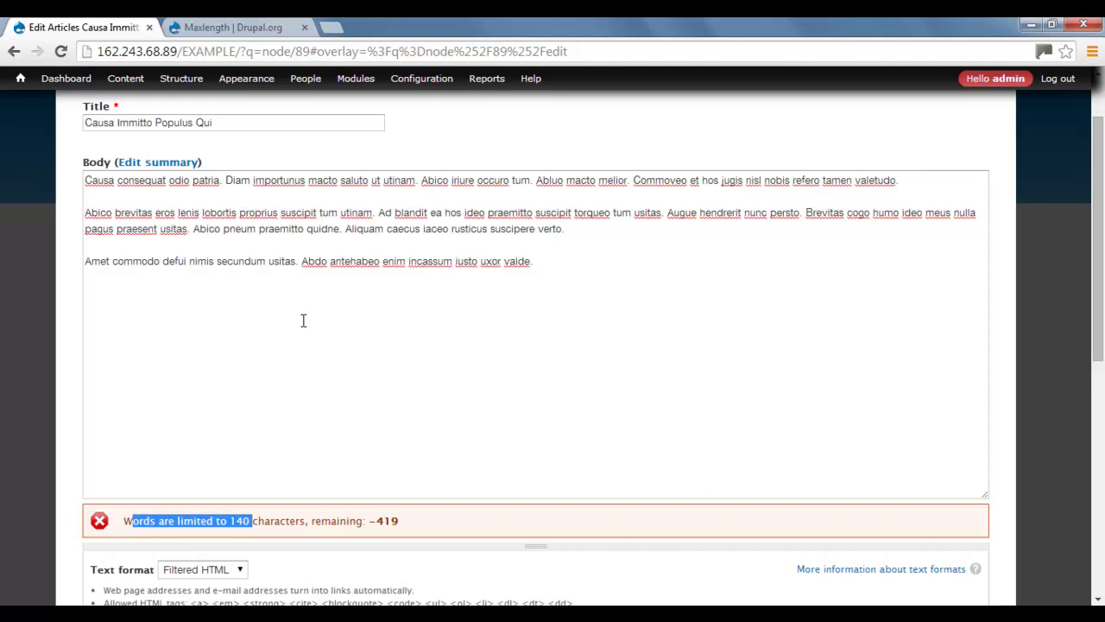
pyautogui.click(253, 521)
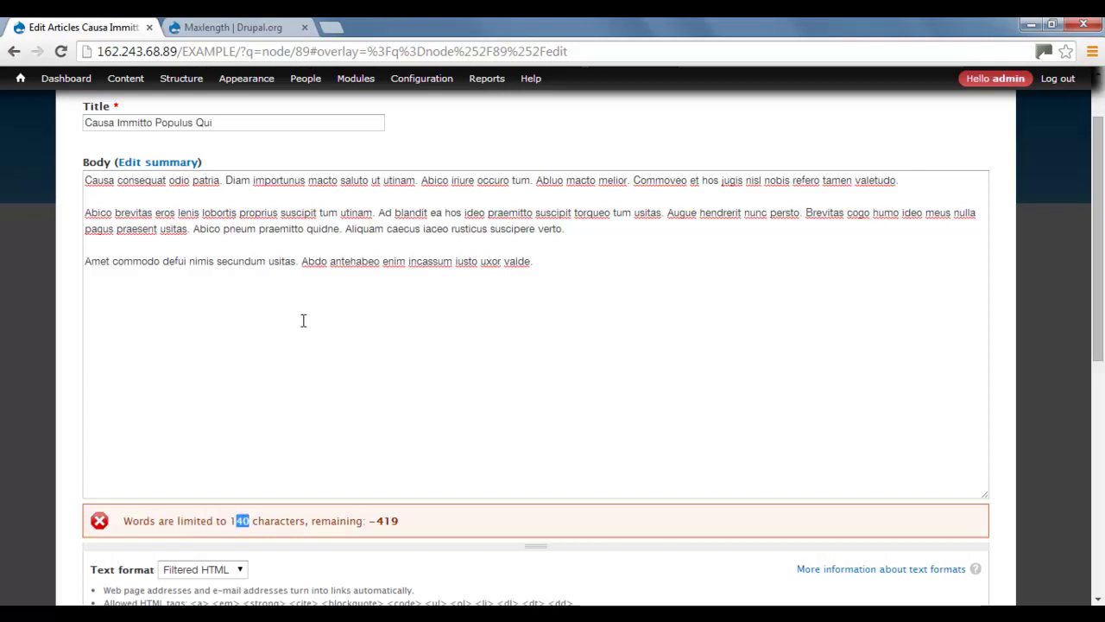
pyautogui.moveTo(356, 521); pyautogui.dragTo(398, 520)
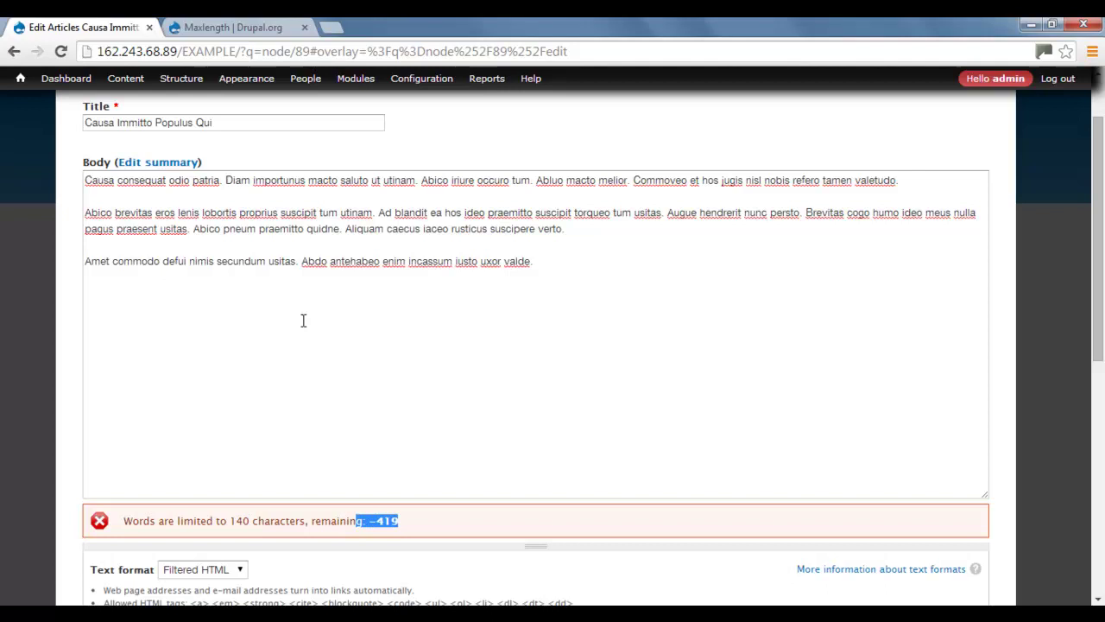
# Delete the Body text after "Abico iriure occuro tum." and add a long run of the letter d to test the countdown
pyautogui.moveTo(533, 261); pyautogui.dragTo(559, 180)
pyautogui.hotkey('ctrl', 'shift', 'Left')
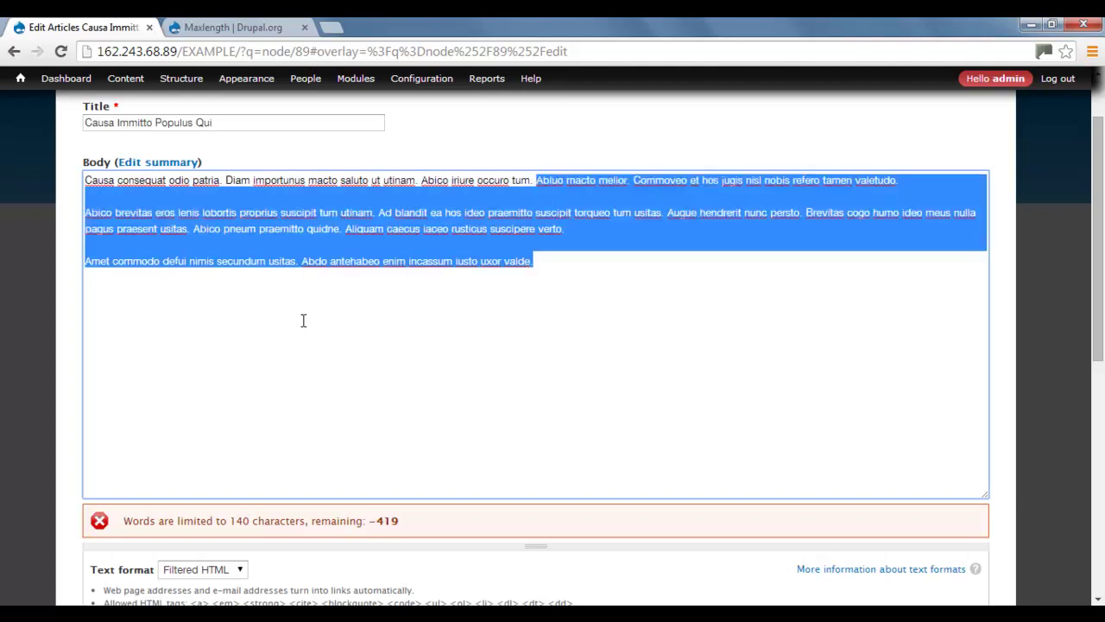
pyautogui.press('BackSpace')
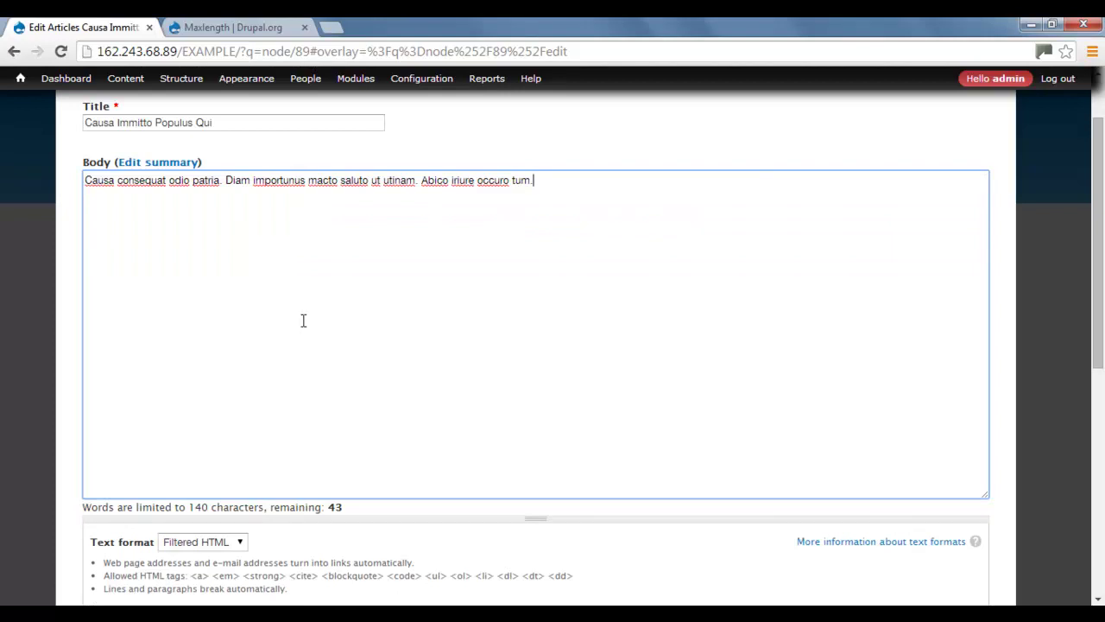
pyautogui.write('ddddddddddddddddddddddddddddddddddd')
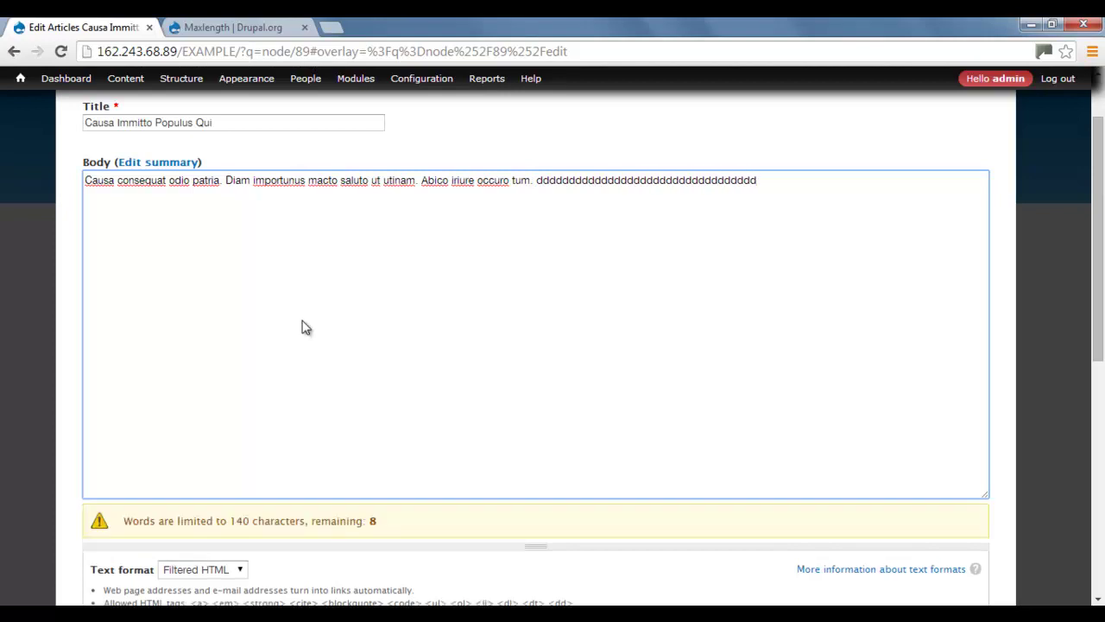